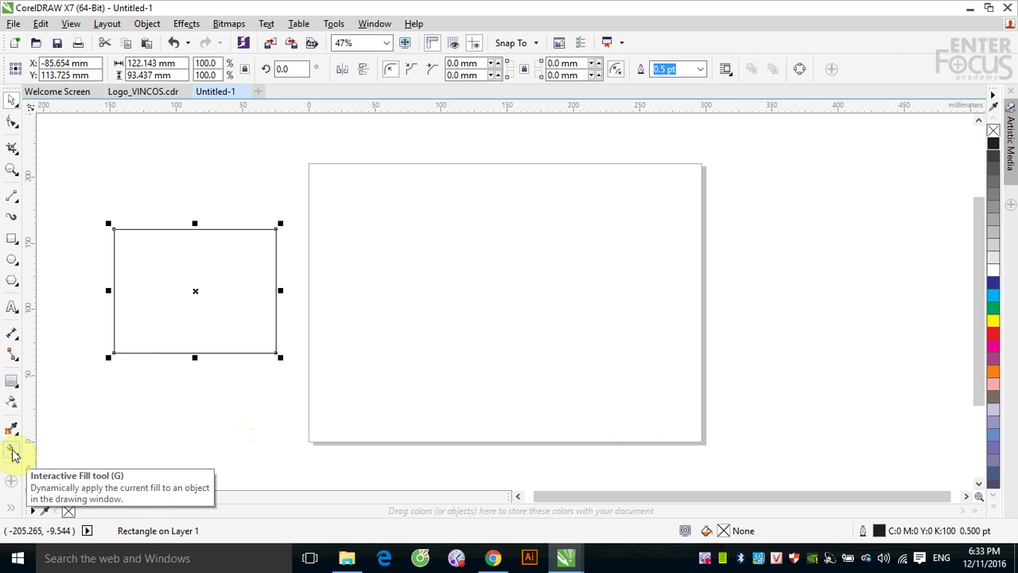
Step: Activate the Interactive Fill tool for the rectangle and examine the available fill types, including Two-color Pattern, Texture and PostScript Fill
click(12, 452)
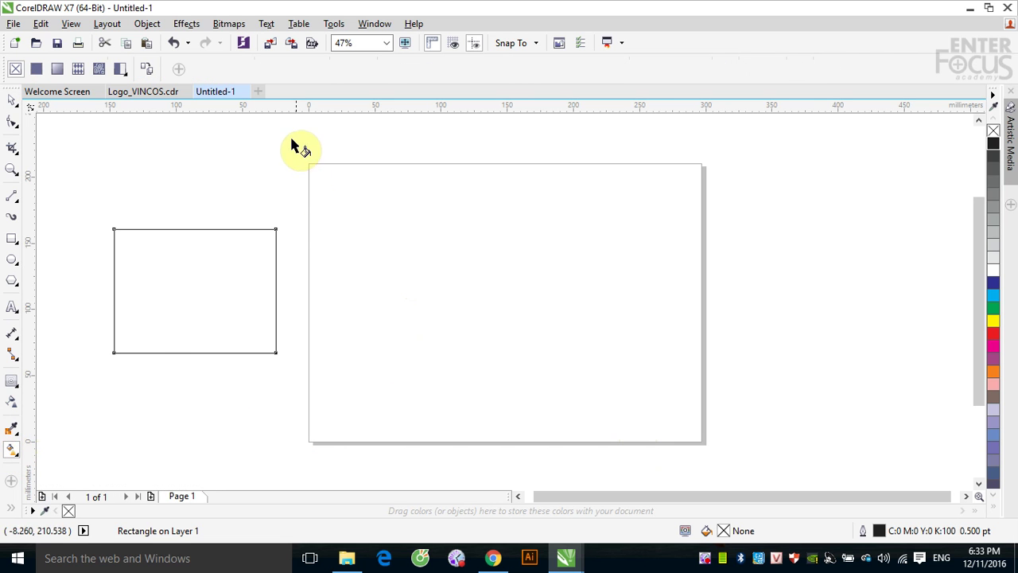
click(179, 68)
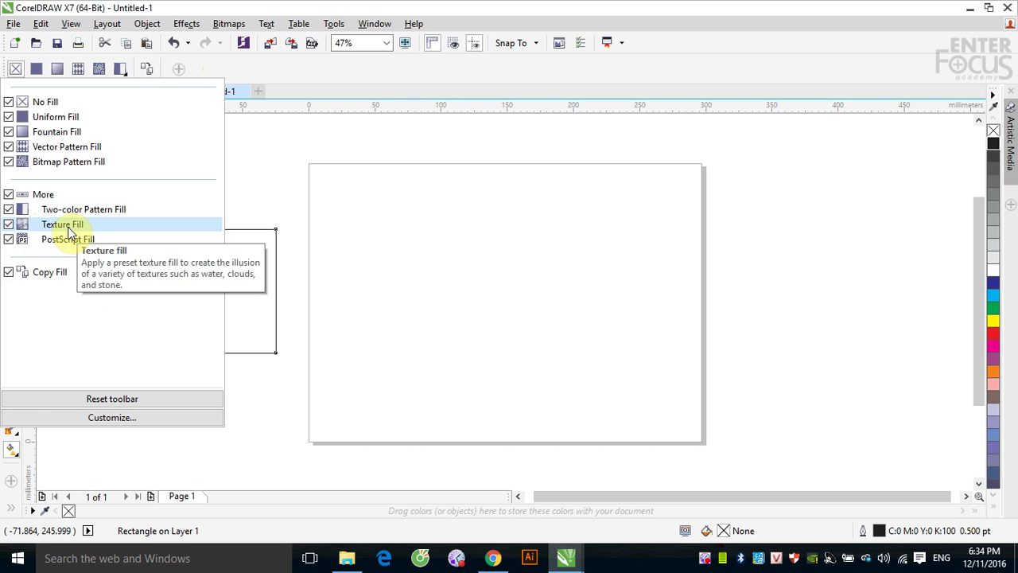
click(129, 78)
click(127, 76)
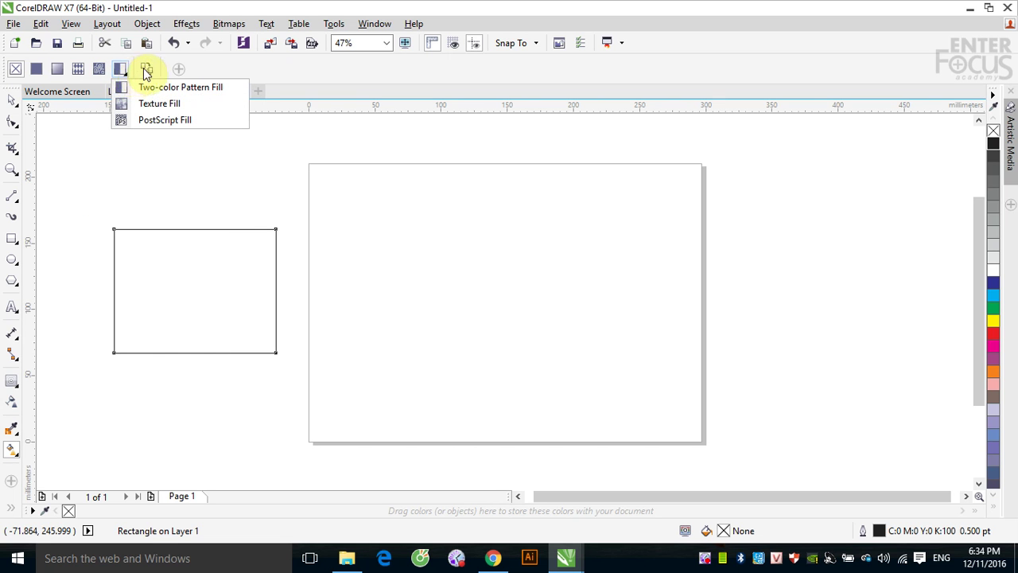
click(255, 70)
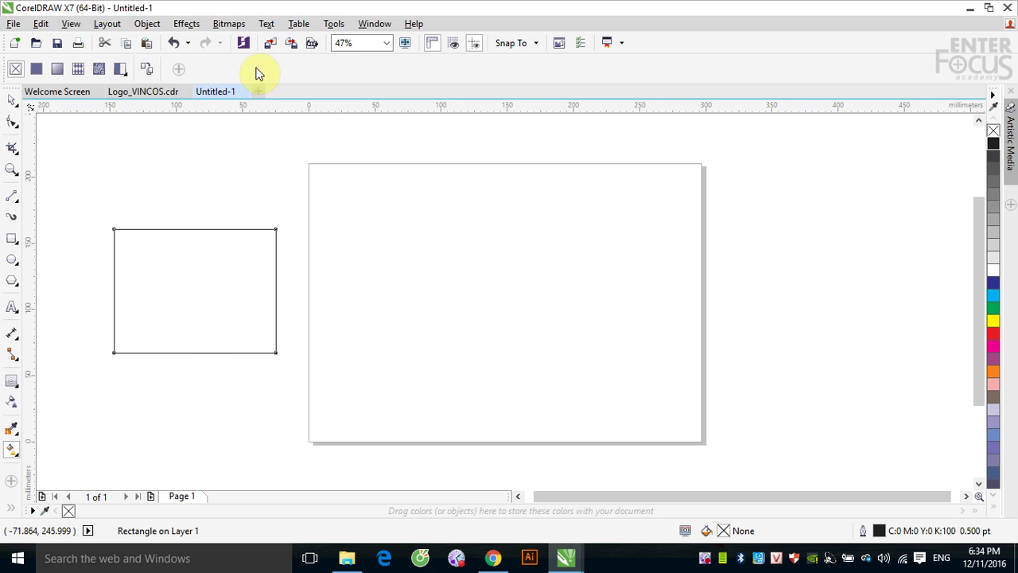
click(140, 71)
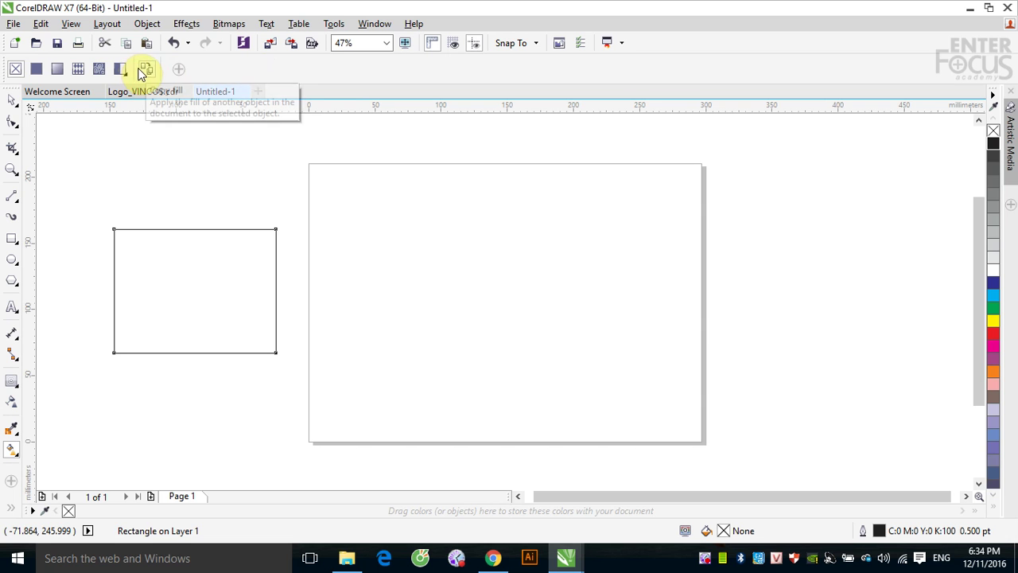
Step: Lock the toolbars in place and unlock them again
right_click(5, 72)
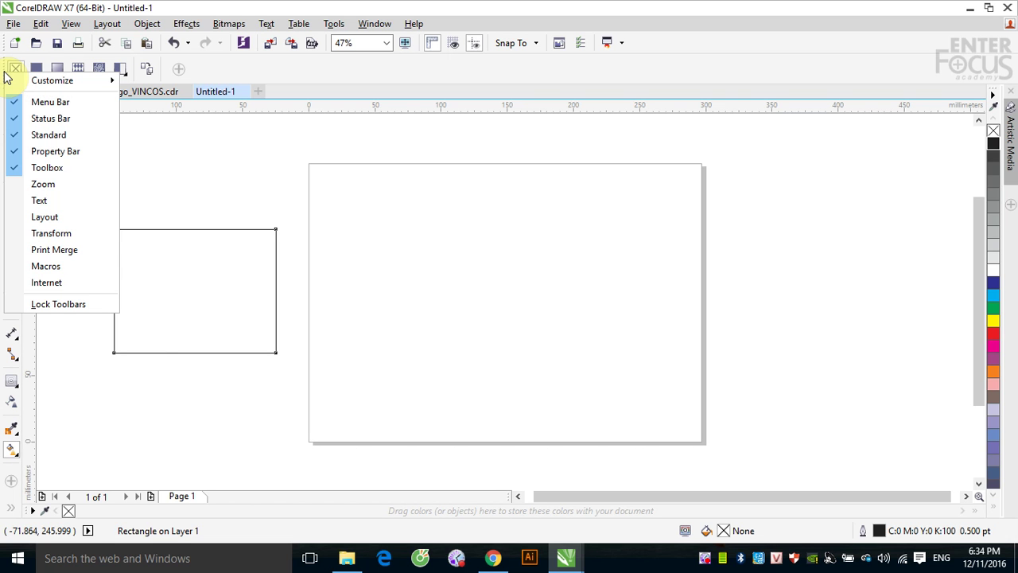
click(52, 304)
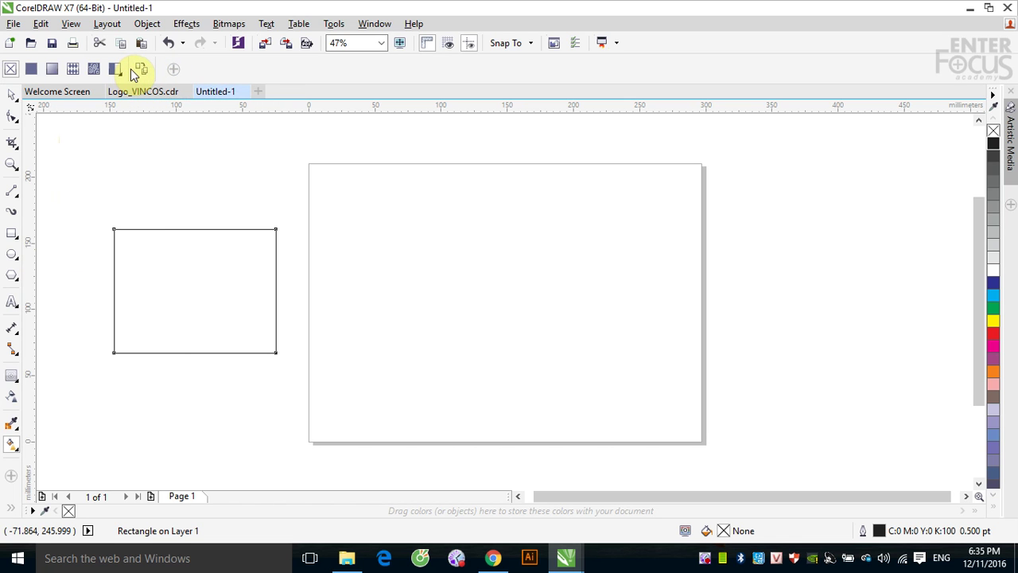
click(196, 73)
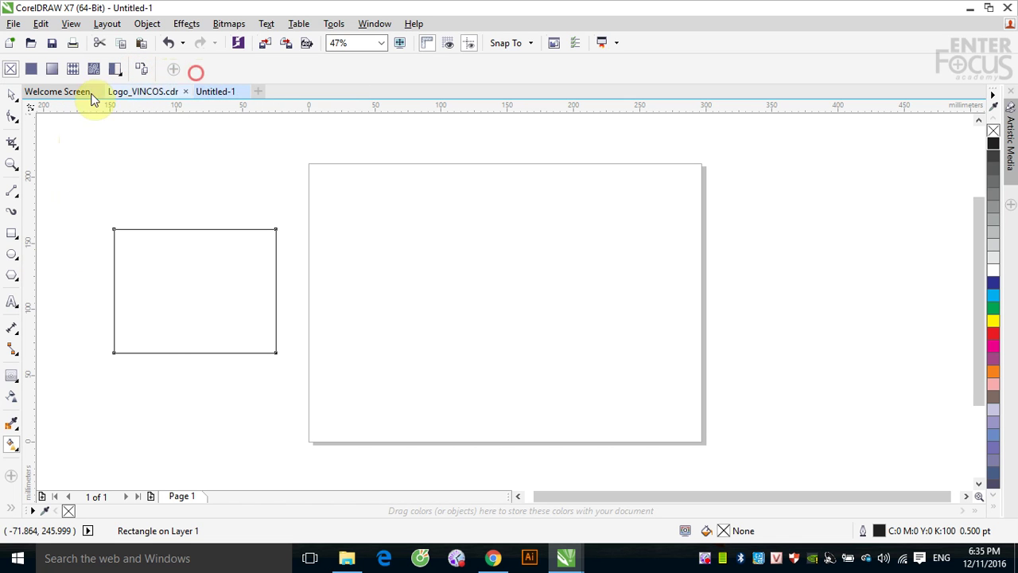
right_click(4, 71)
click(31, 301)
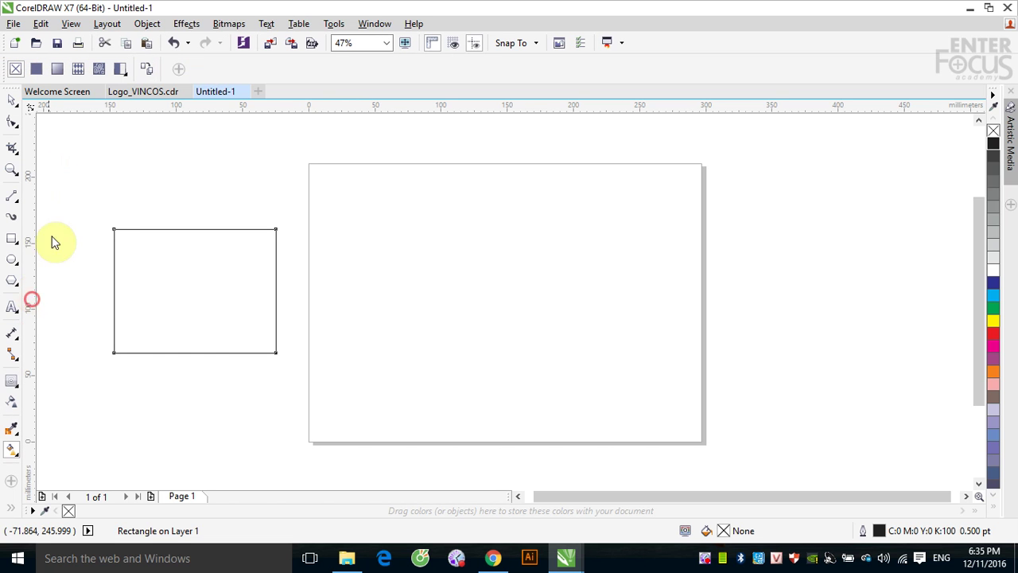
Step: Apply a Texture Fill to the rectangle
click(124, 76)
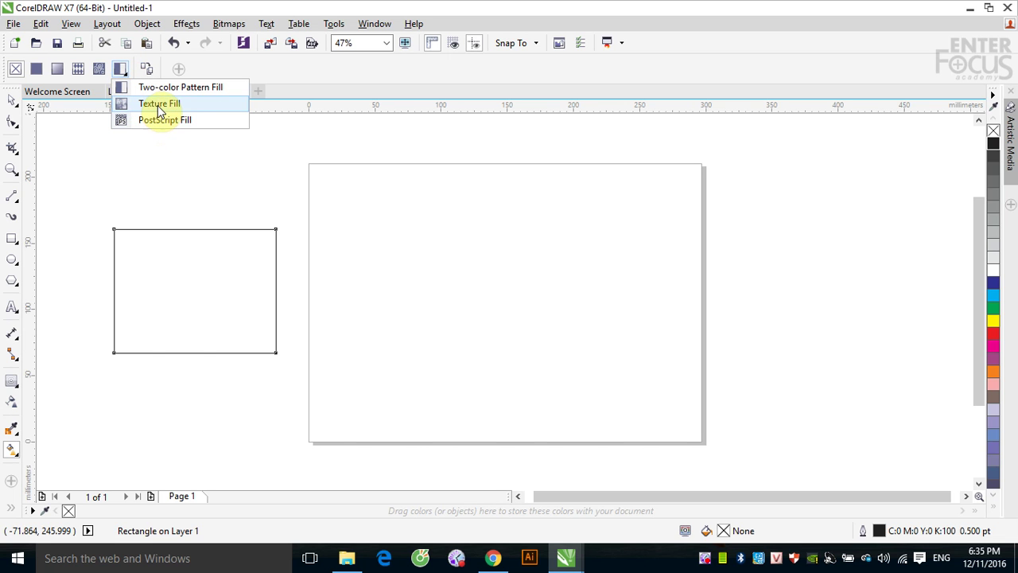
click(158, 105)
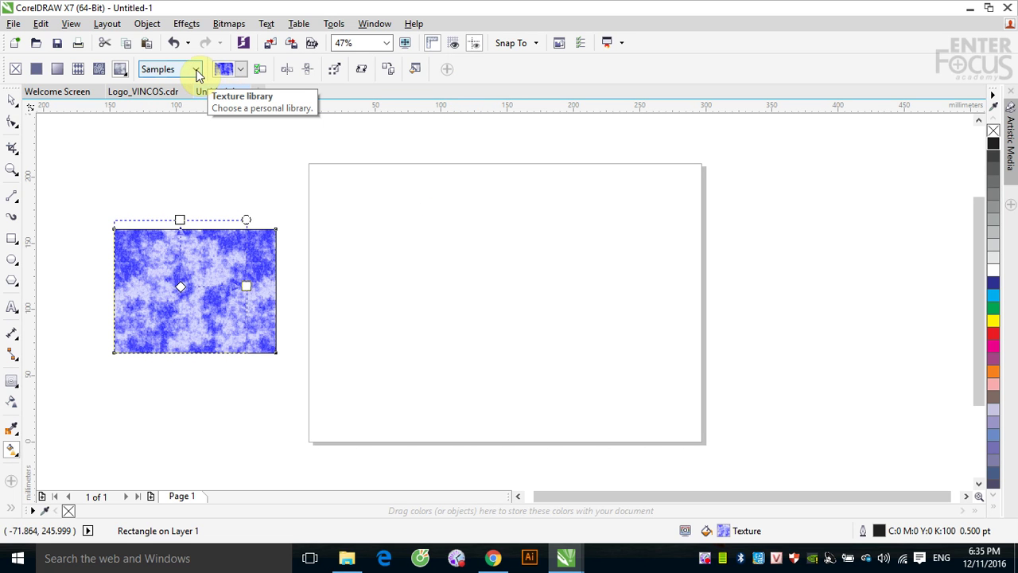
Step: Try the Stucco texture from the Samples library in the rectangle's fill settings and randomize it
click(416, 72)
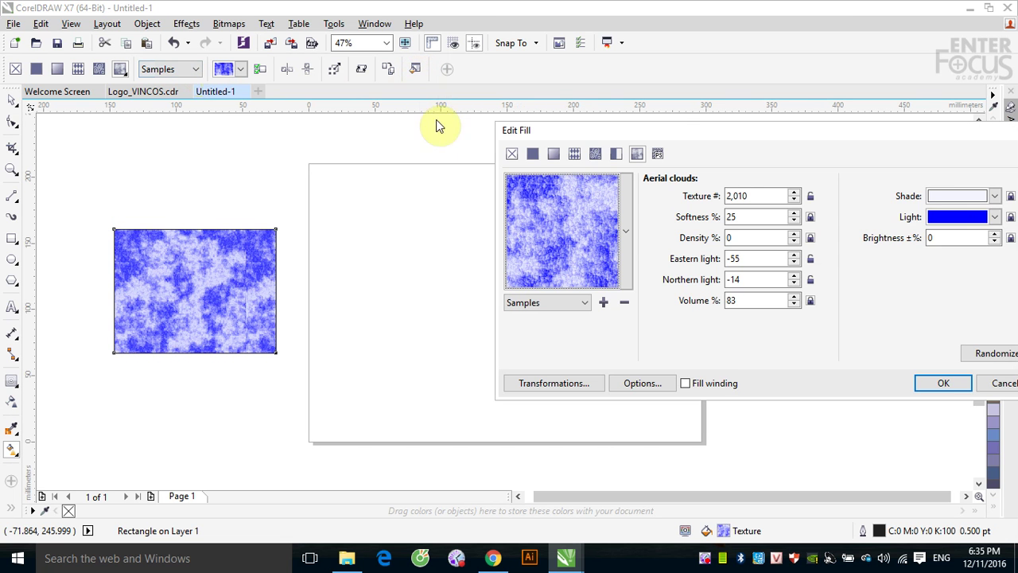
drag(595, 129, 410, 175)
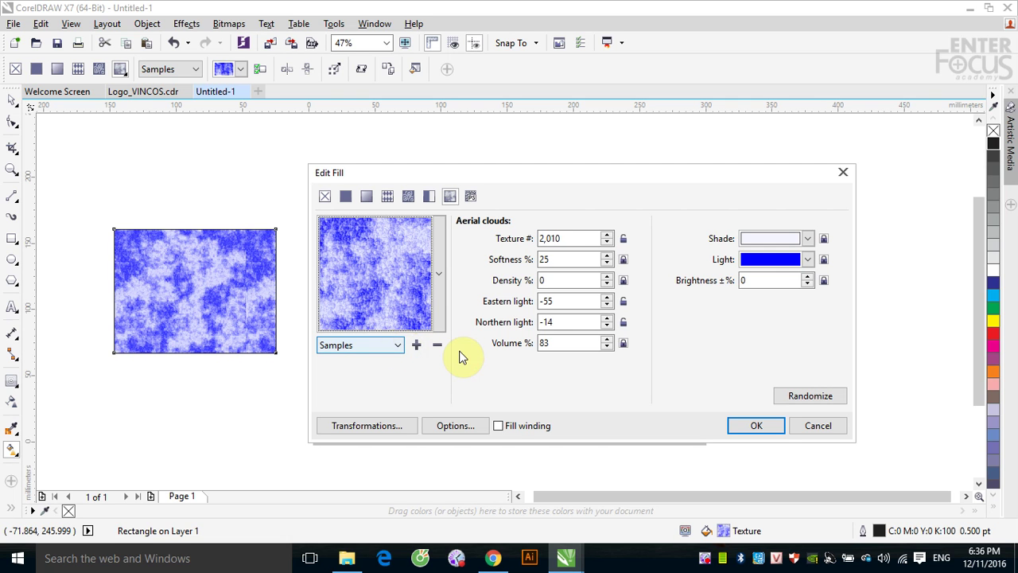
click(397, 345)
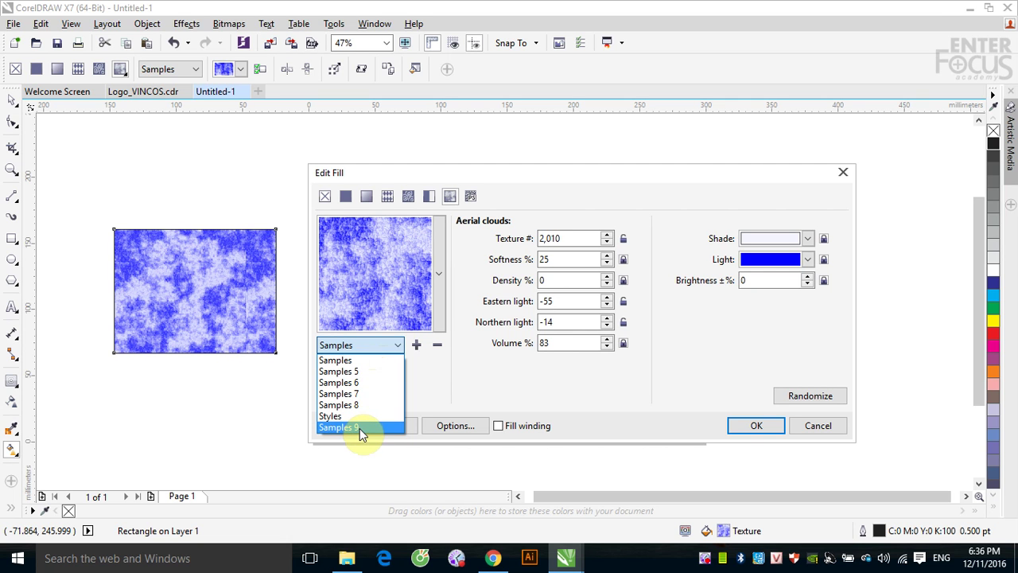
click(351, 361)
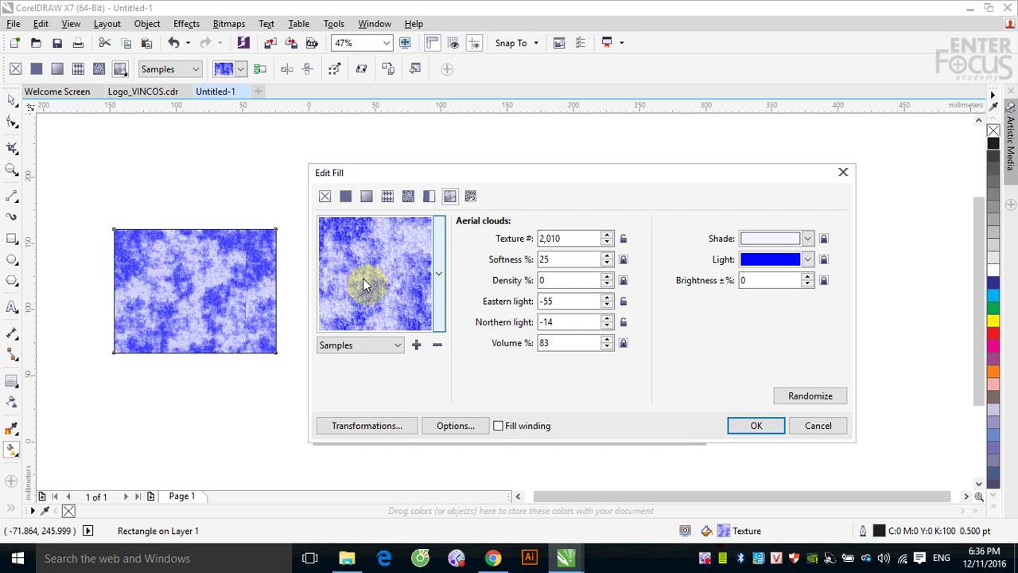
click(439, 275)
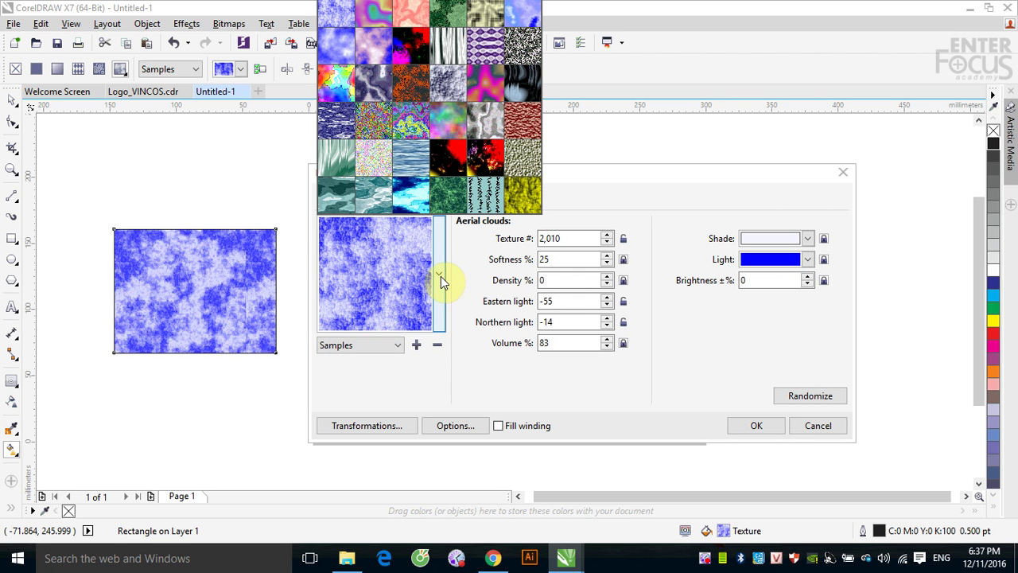
click(518, 159)
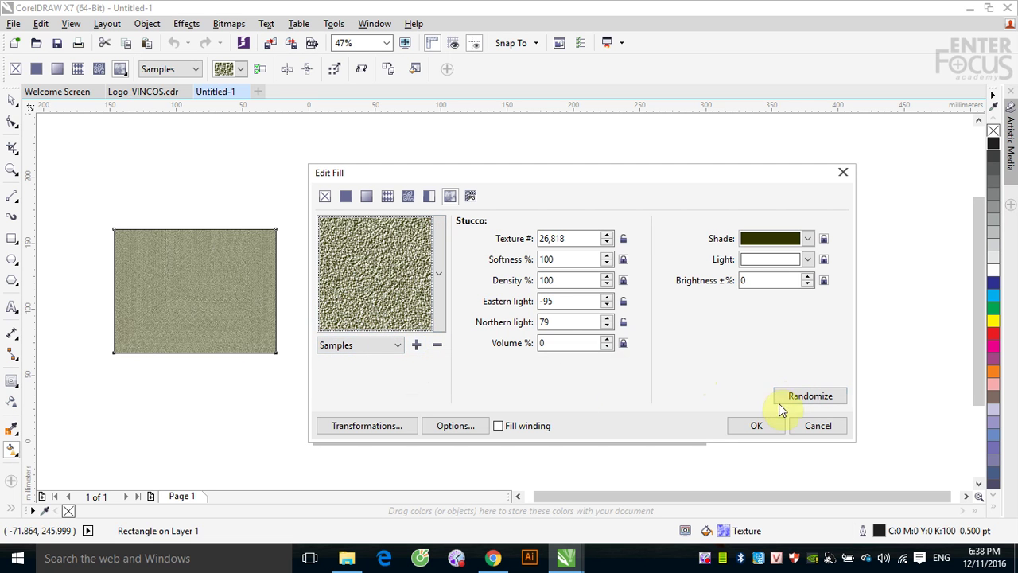
click(812, 398)
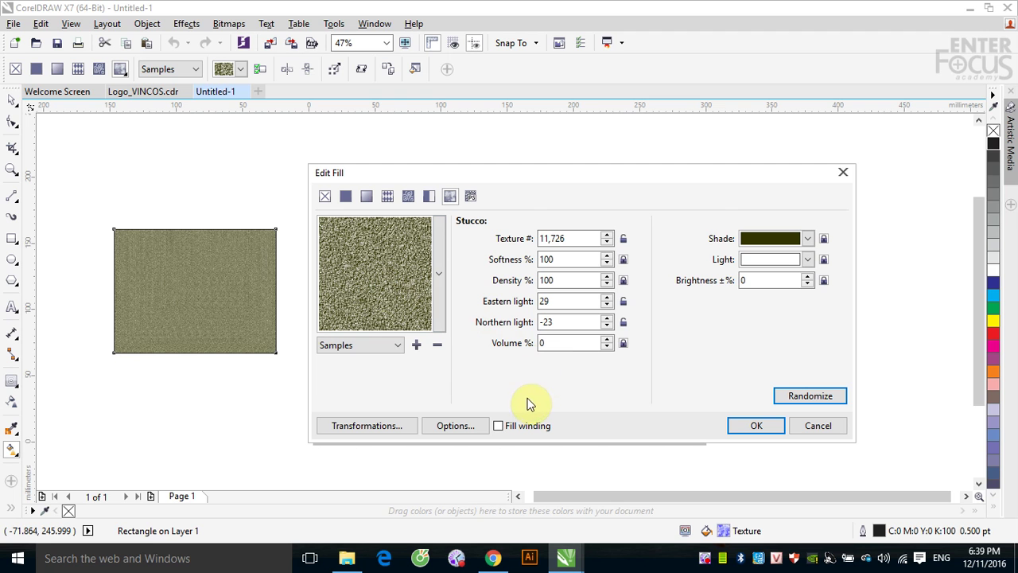
Step: Examine the texture's resolution and tile width options and the fill's transformation settings, and cancel the fill edit
click(448, 430)
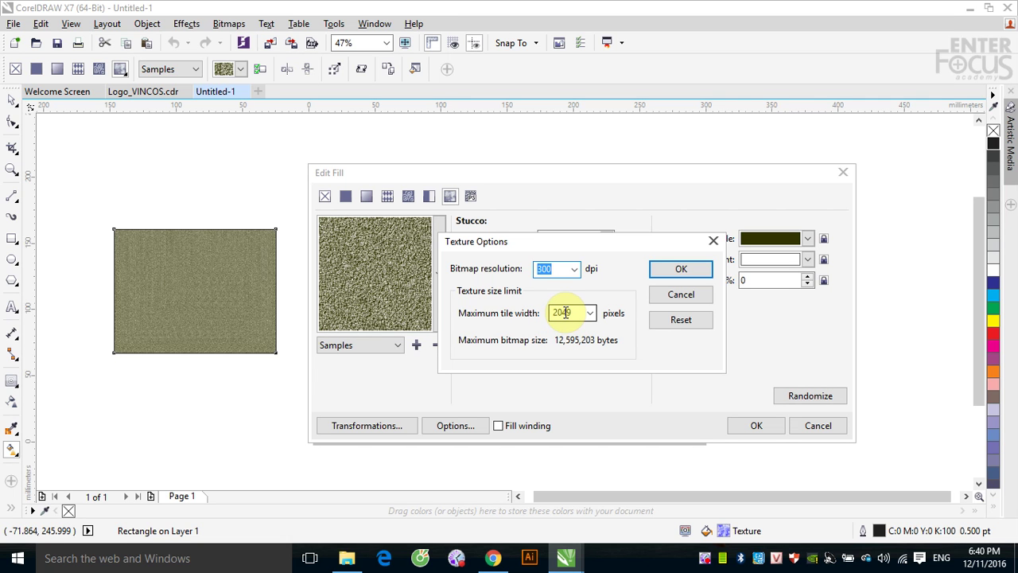
click(681, 294)
click(381, 432)
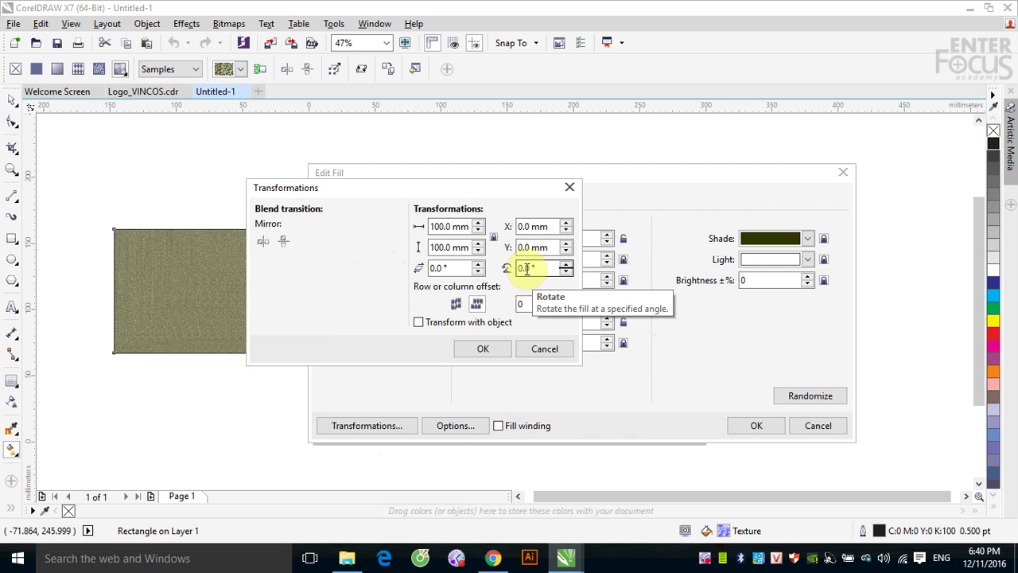
click(440, 248)
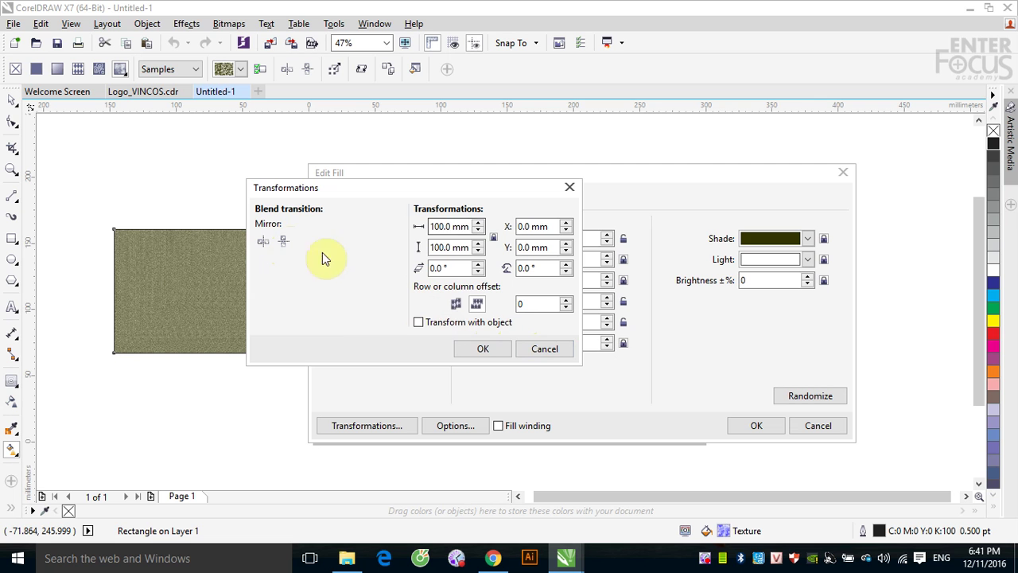
click(538, 349)
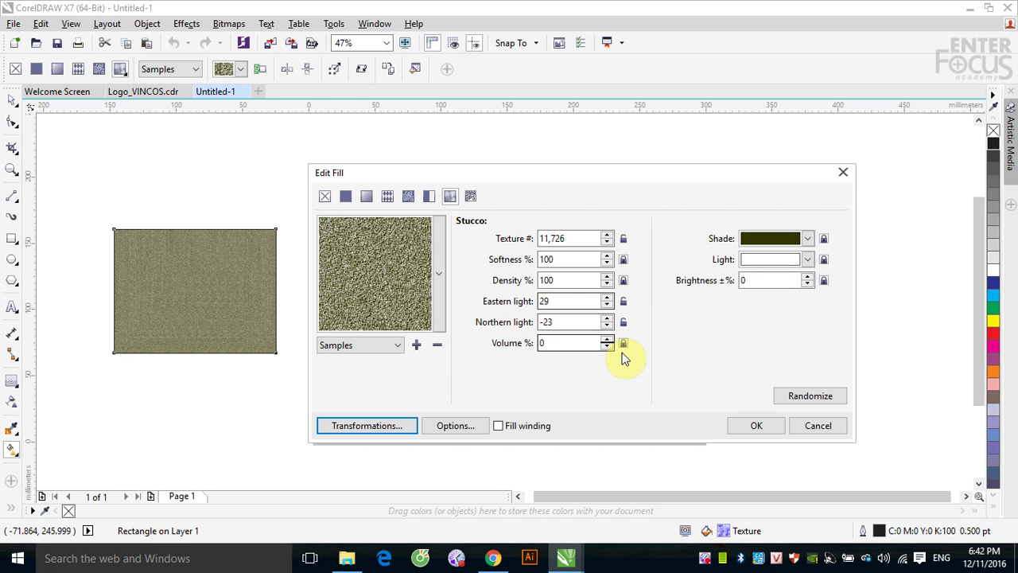
click(807, 426)
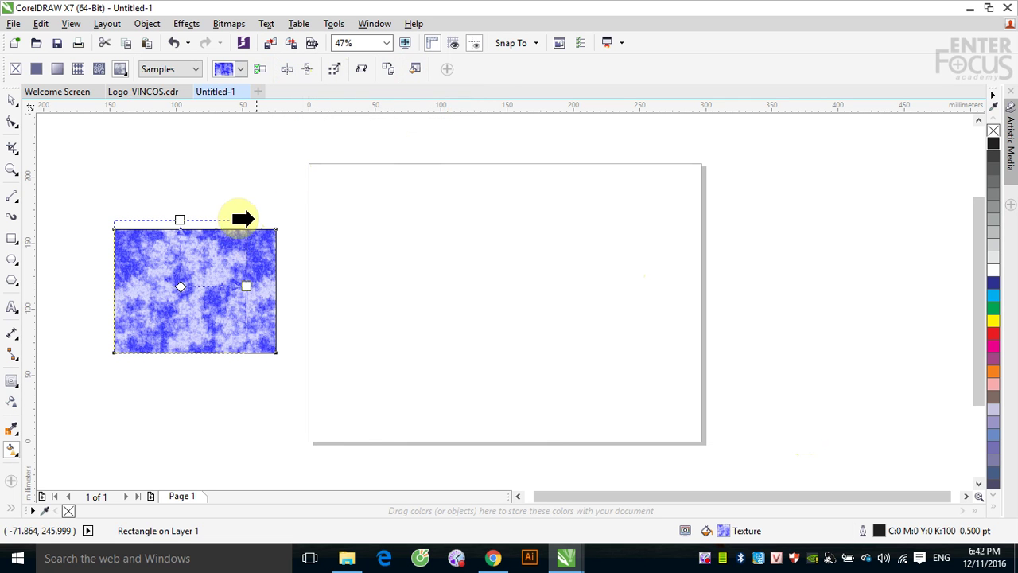
Step: Rotate the rectangle's texture fill clockwise on the canvas and slightly shorten its tile with the Interactive Fill tool
click(11, 101)
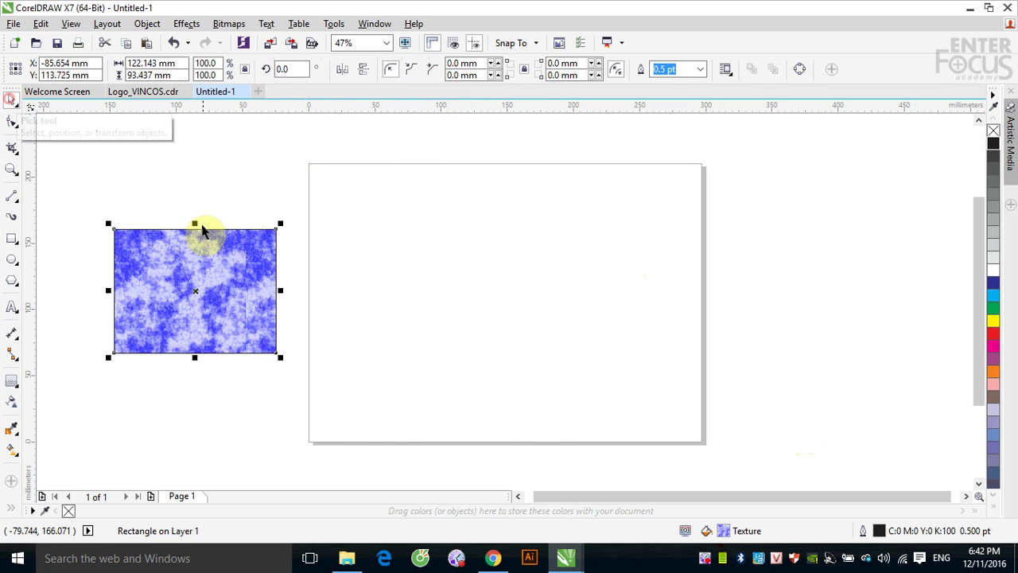
click(11, 449)
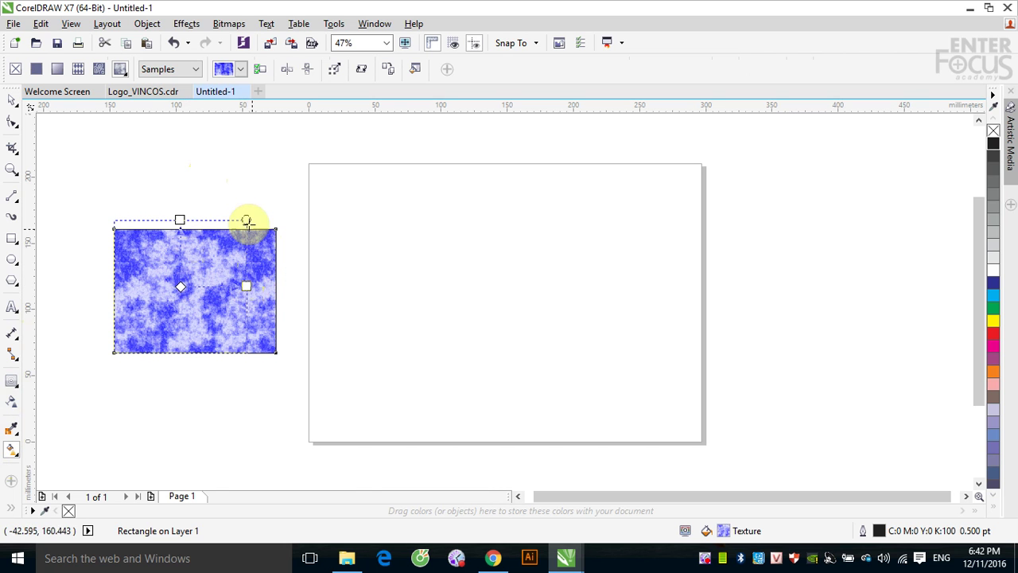
drag(245, 219, 250, 262)
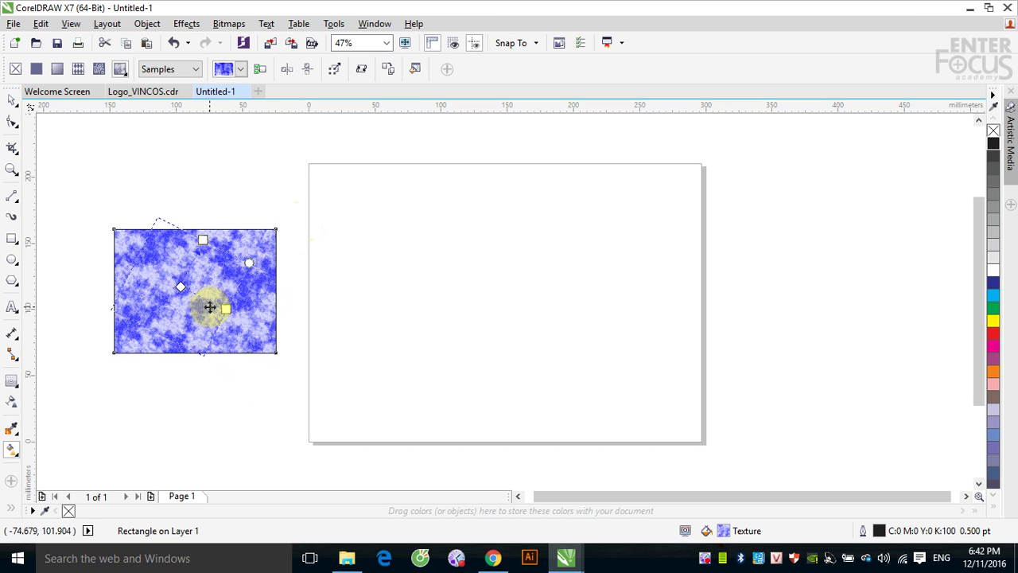
mouse_move(224, 307)
mouse_down()
mouse_move(213, 298)
mouse_move(268, 311)
mouse_move(239, 284)
mouse_move(245, 235)
mouse_move(228, 307)
mouse_move(175, 341)
mouse_move(212, 322)
mouse_move(220, 306)
mouse_up()
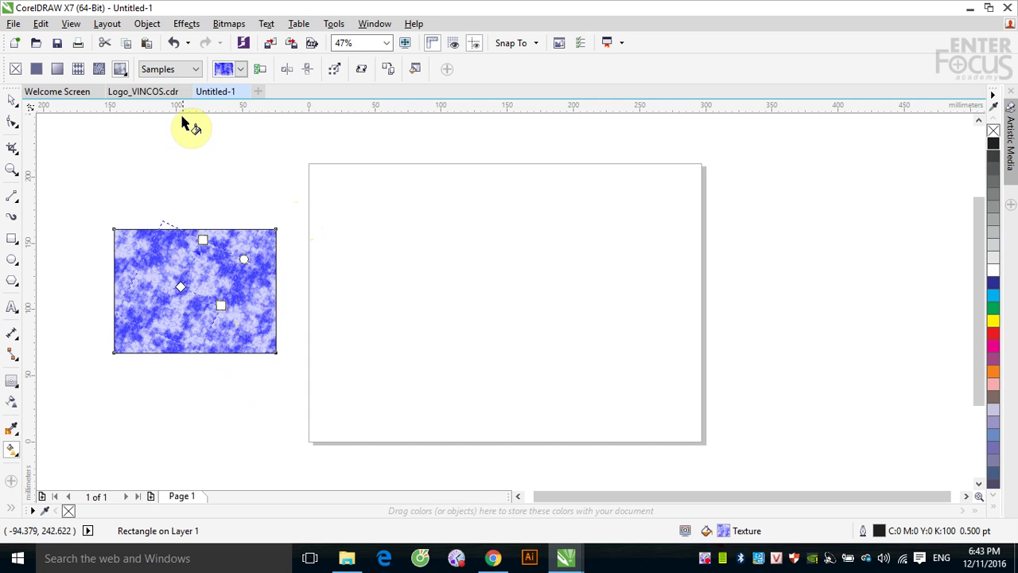
Step: Mirror the texture tiles horizontally and vertically, and set the fill to transform with the object
click(286, 75)
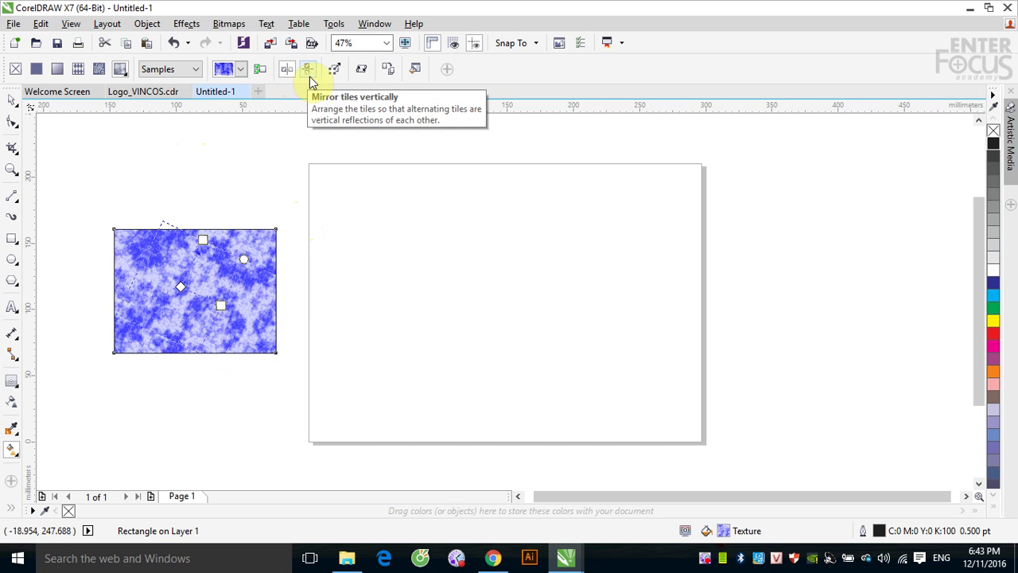
click(313, 73)
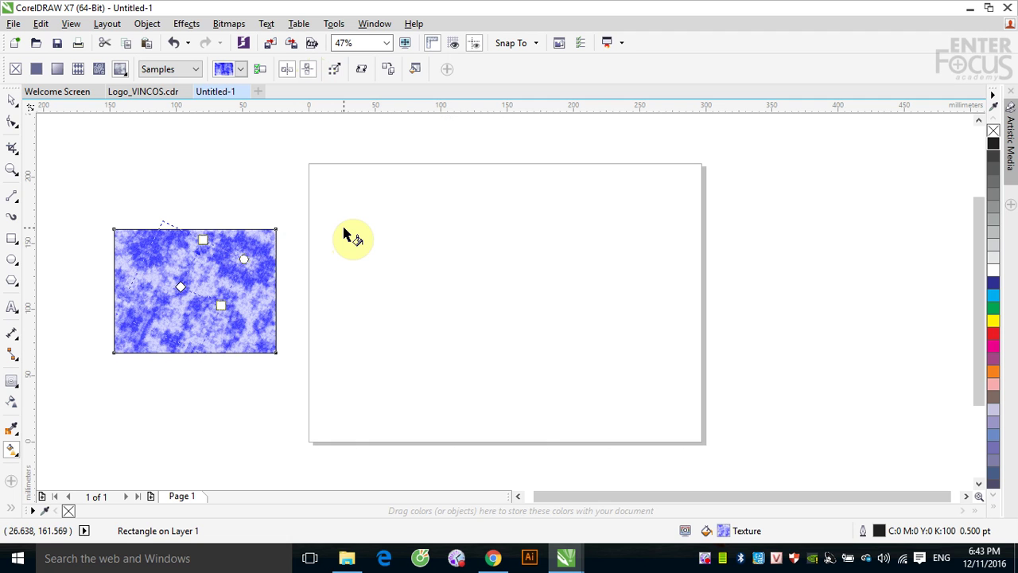
click(333, 71)
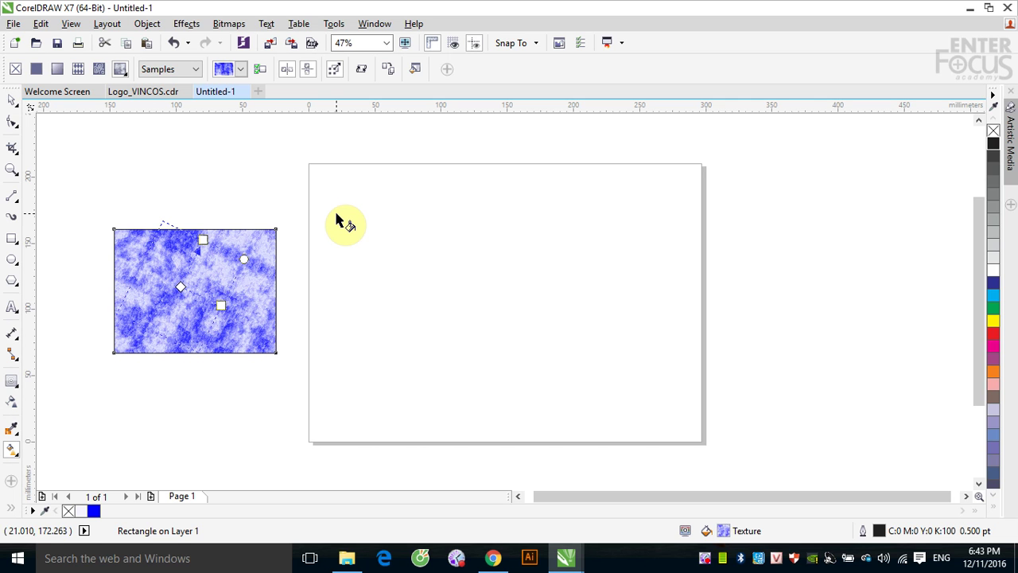
Step: Switch the rectangle's fill to the red texture of the Samples 6 library and browse that library's other textures
click(194, 69)
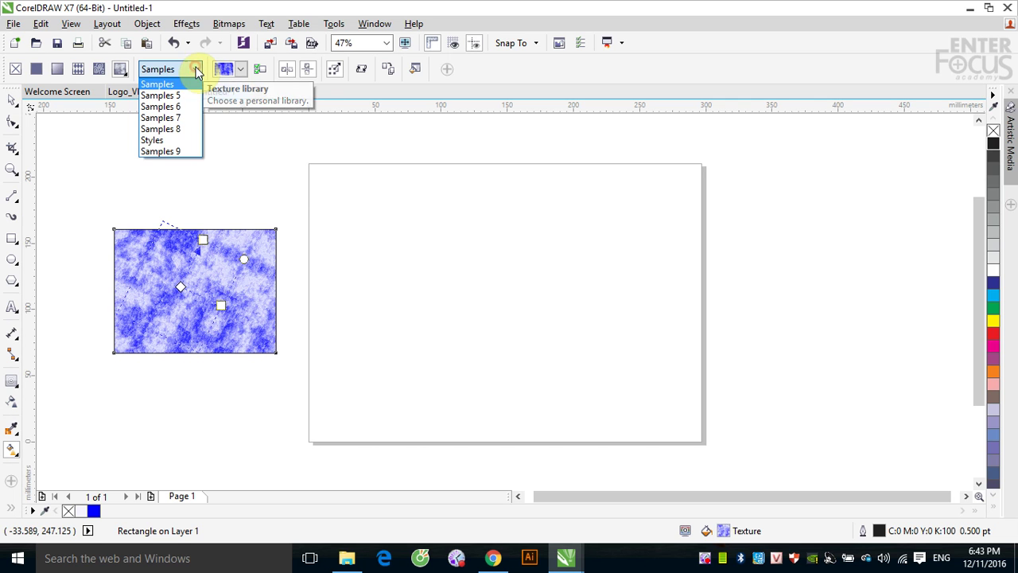
click(241, 69)
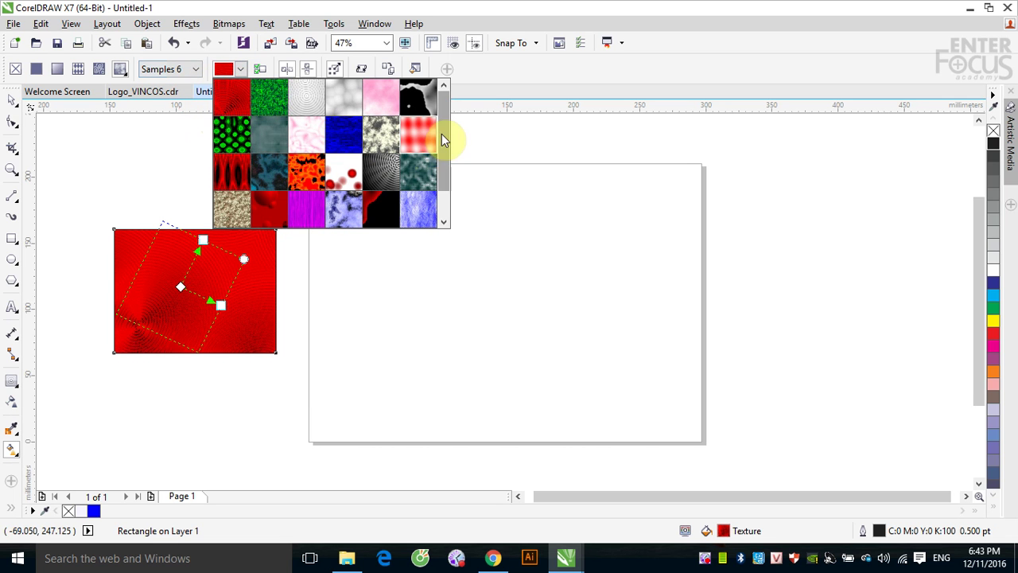
drag(443, 136, 446, 177)
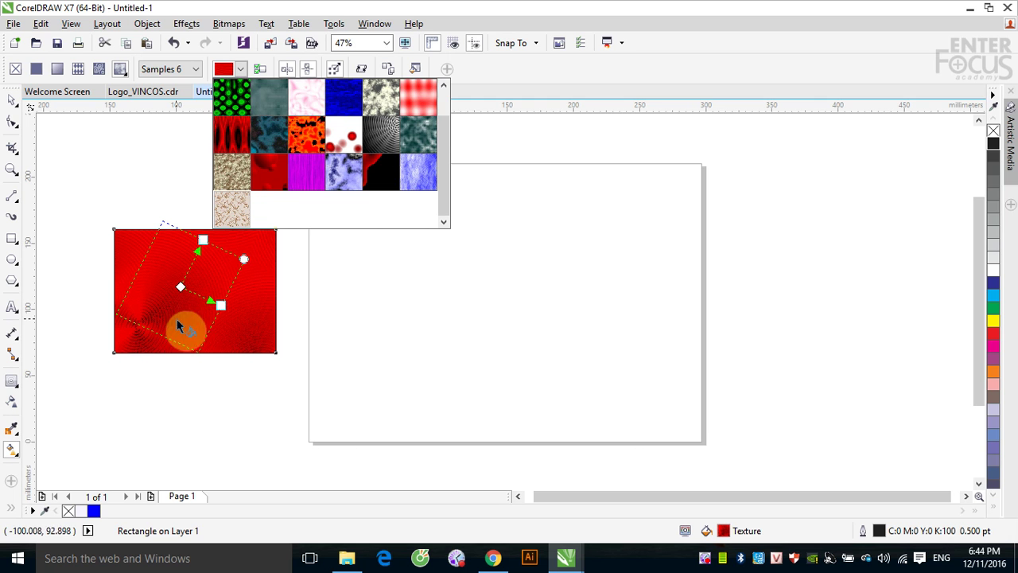
Step: Turn off vertical mirroring of the tiles and regenerate the rectangle's red texture
click(287, 70)
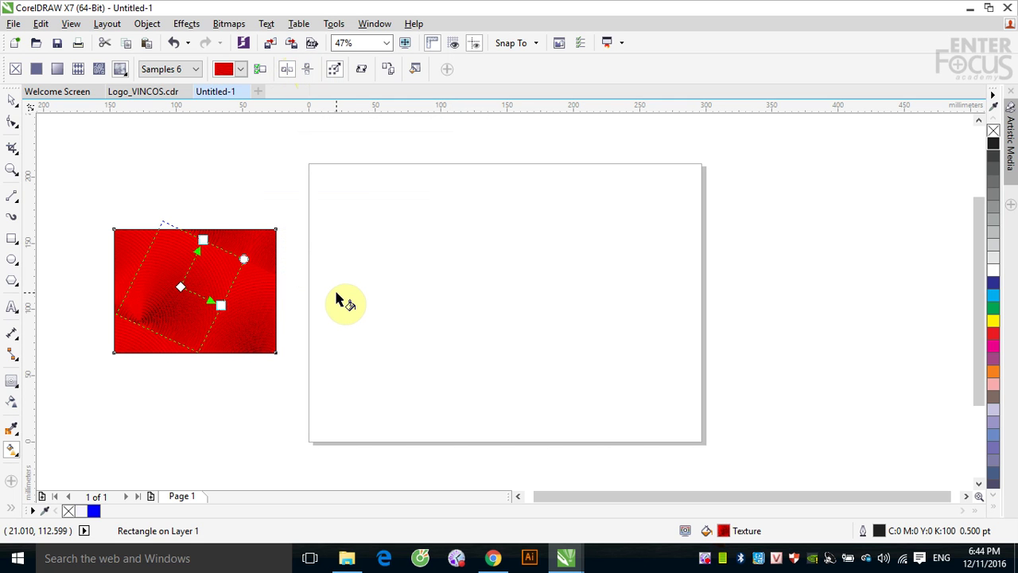
click(364, 71)
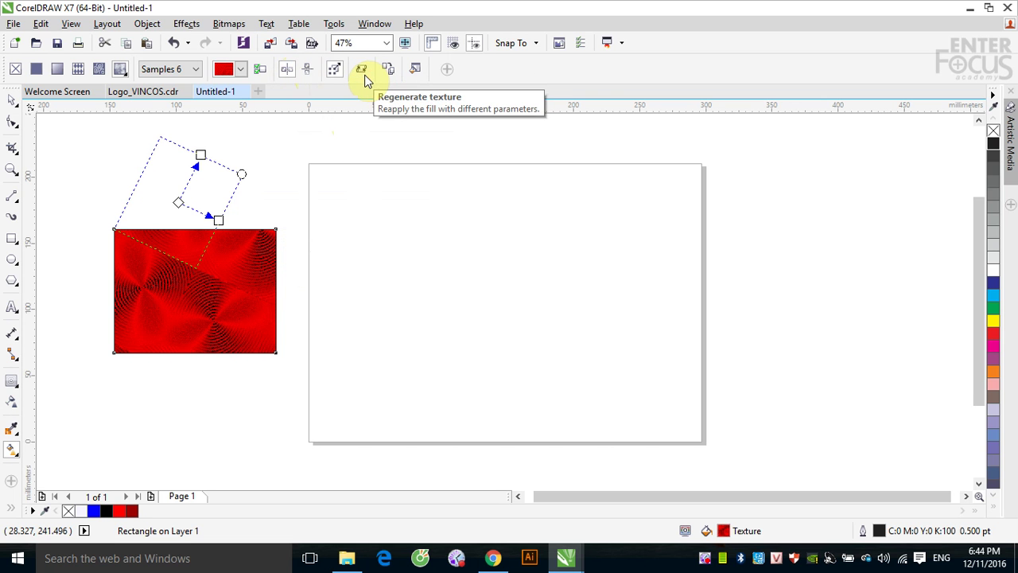
click(9, 100)
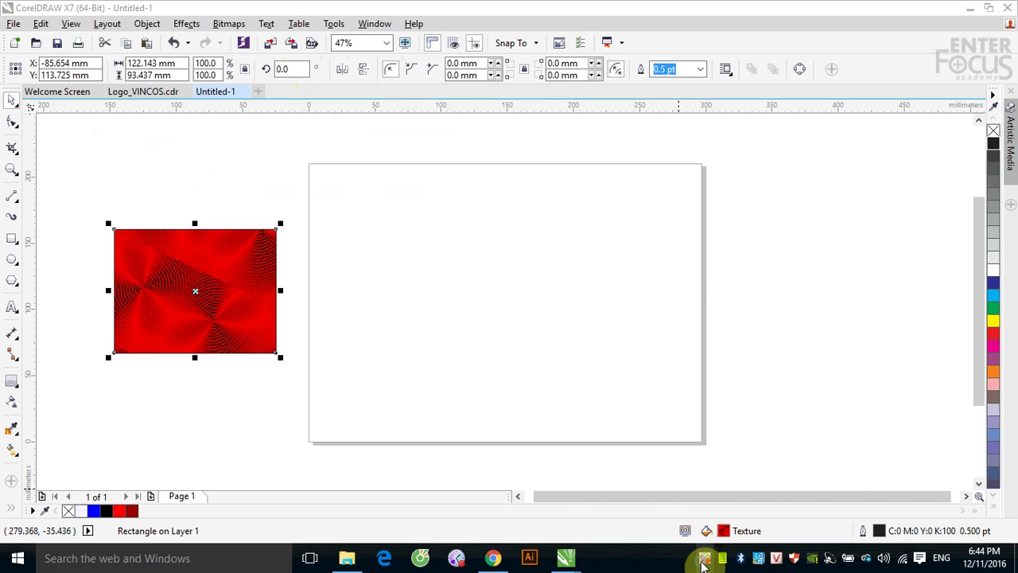